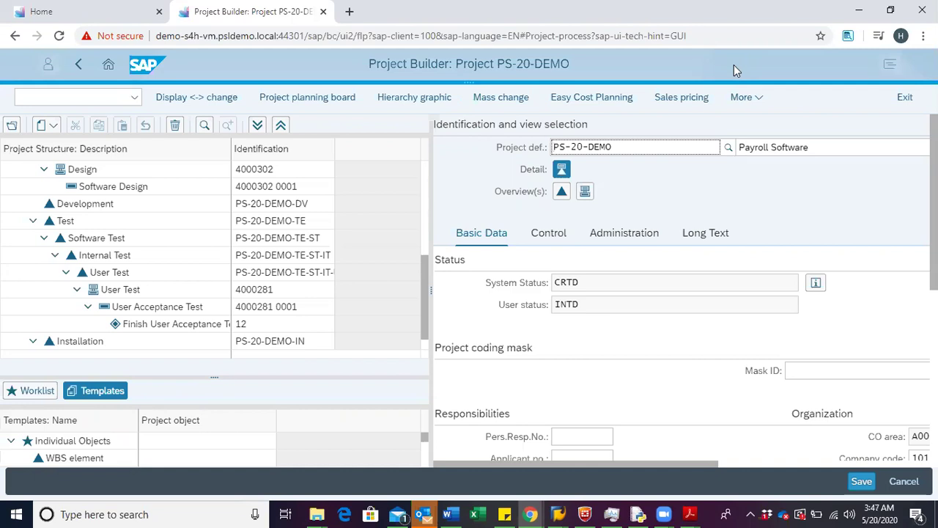
- Scroll the PS-20-DEMO tree to the top and drag the splitter left to widen the detail area
scroll(343, 210, up, 1)
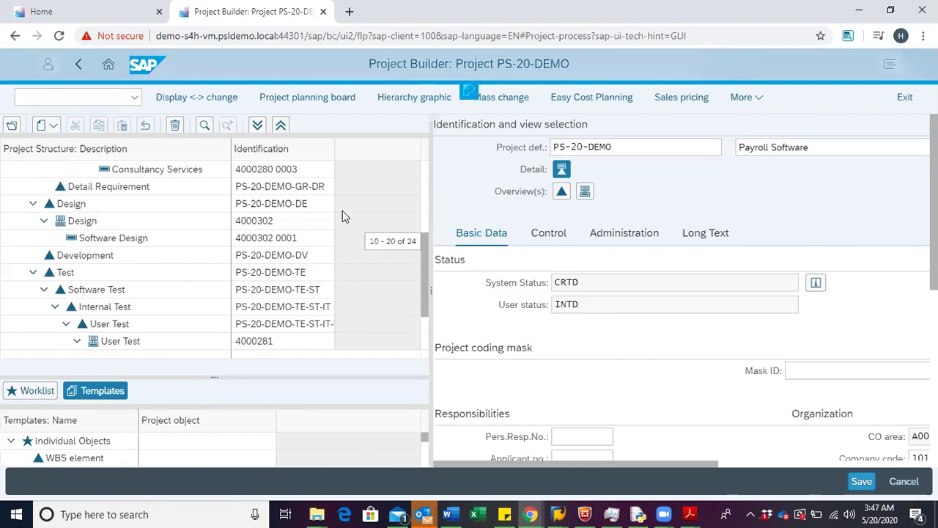
scroll(348, 216, up, 3)
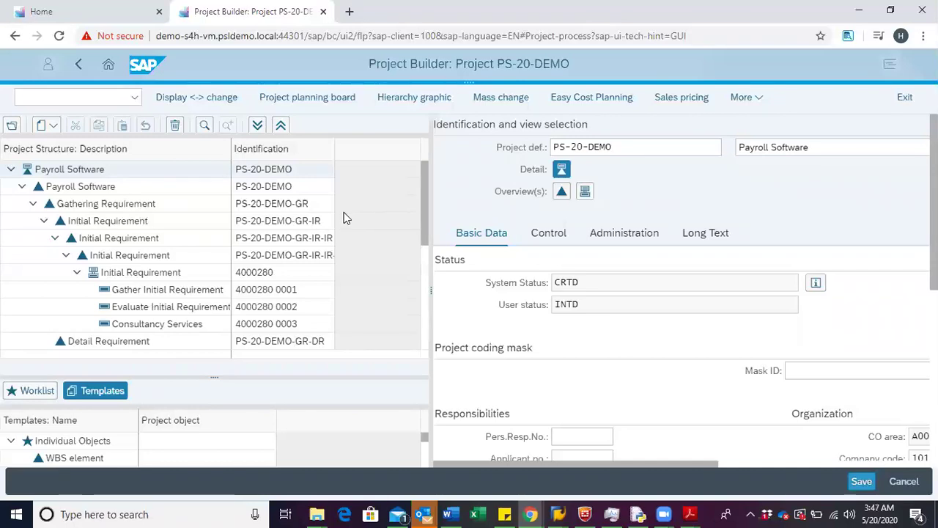
drag(432, 291, 341, 290)
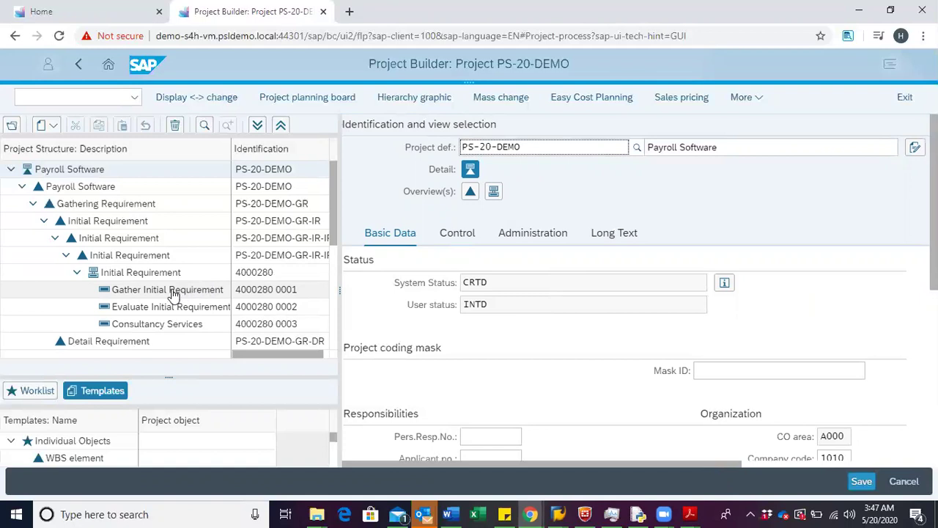
- Link activity 0001 to 0002 Evaluate Initial Requirement as a finish-to-start successor
click(173, 294)
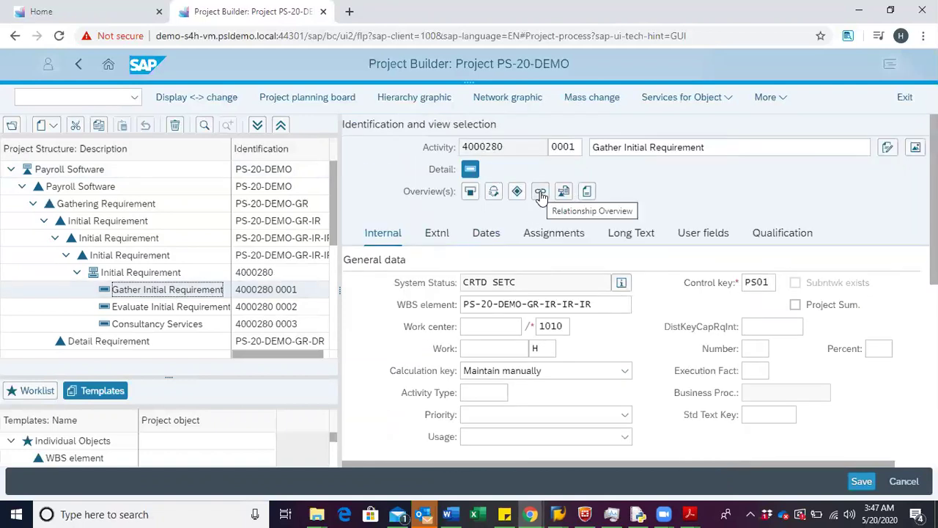
click(540, 192)
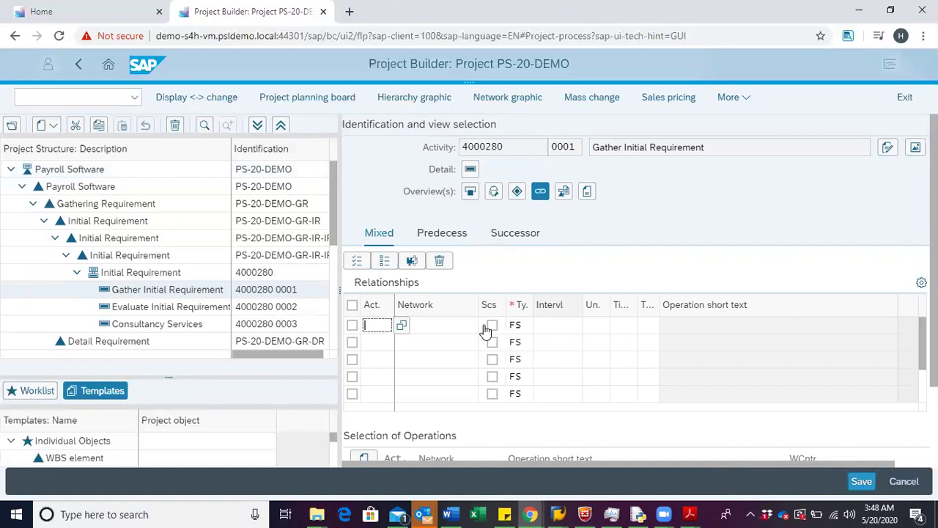
click(403, 325)
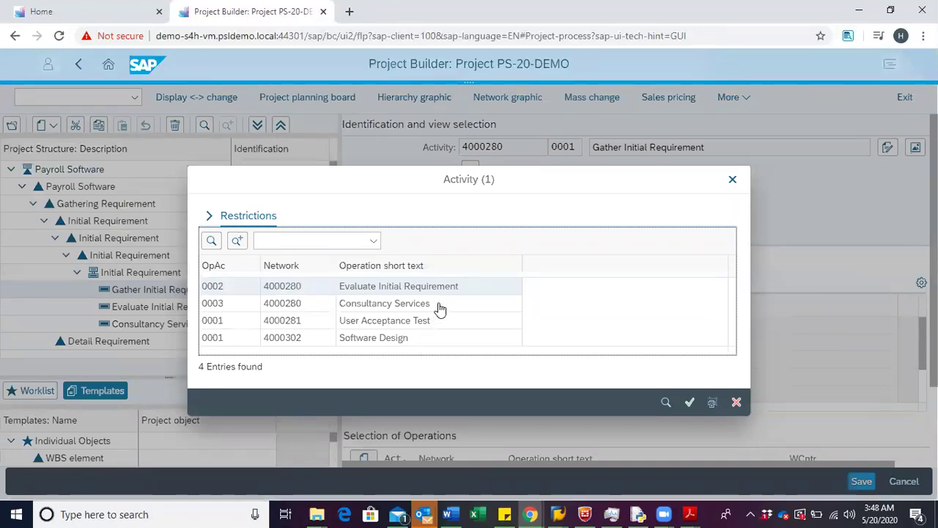
click(394, 289)
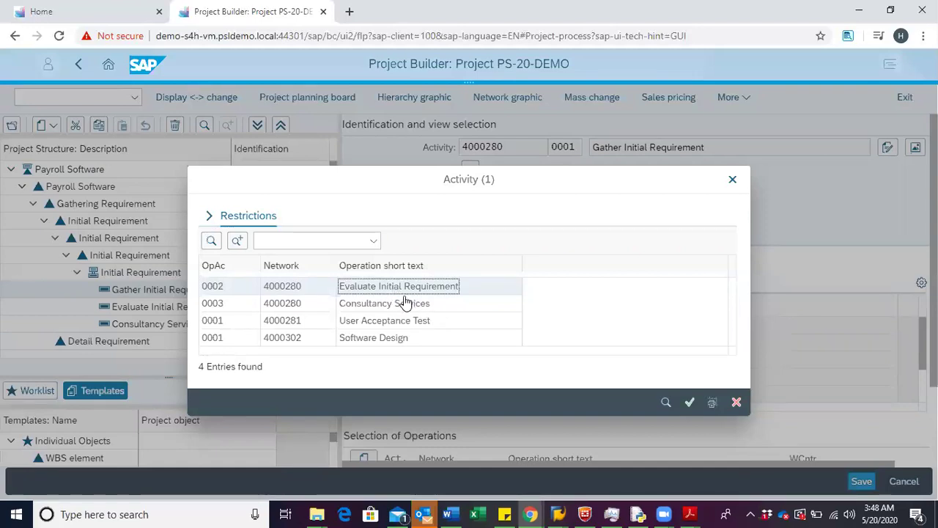
key(Return)
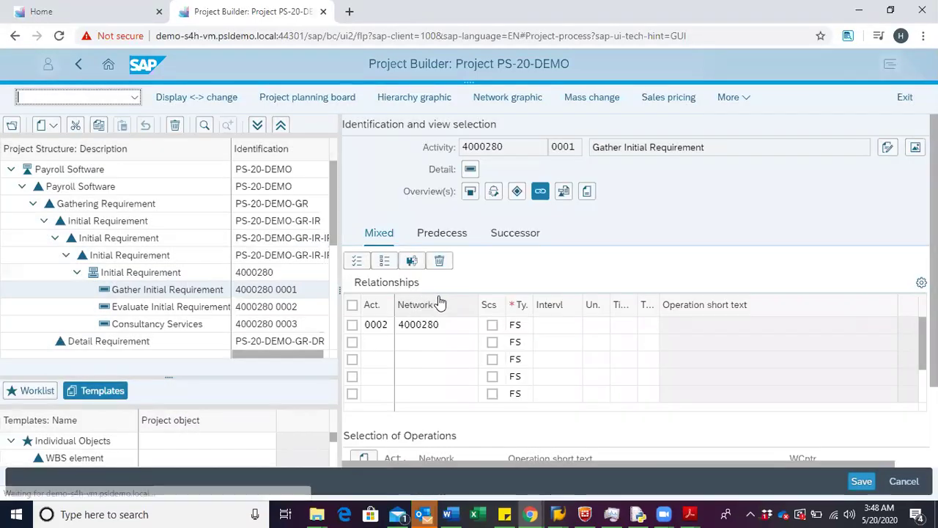
click(492, 327)
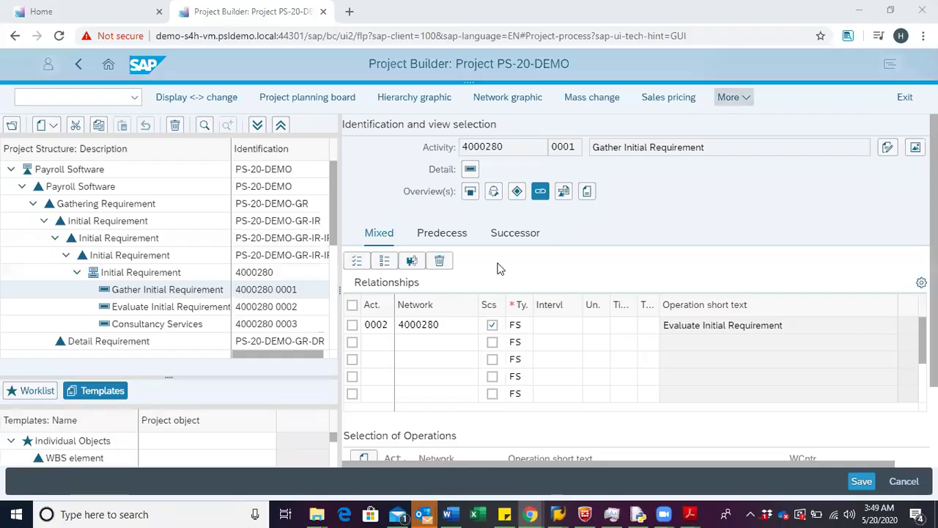
- Add activity 0004 Internal Consulting as a successor with relationship type SS
click(378, 339)
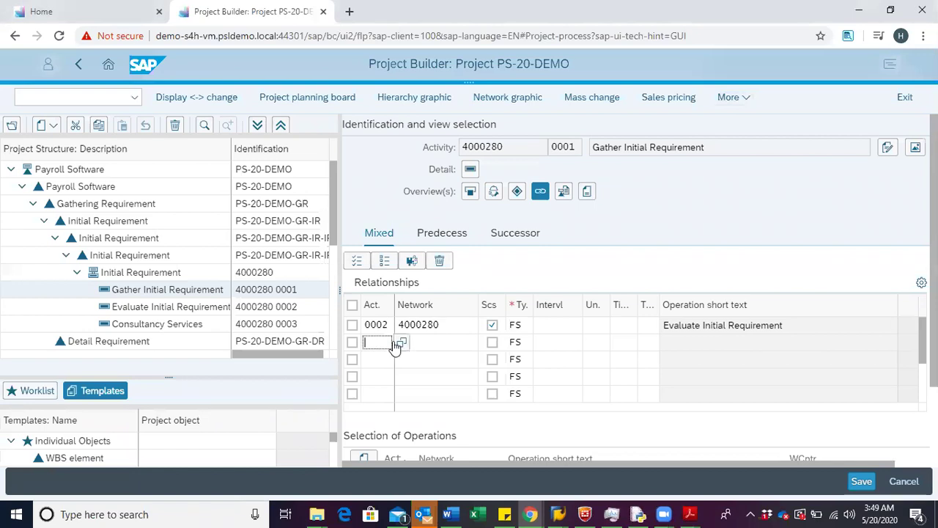
click(403, 346)
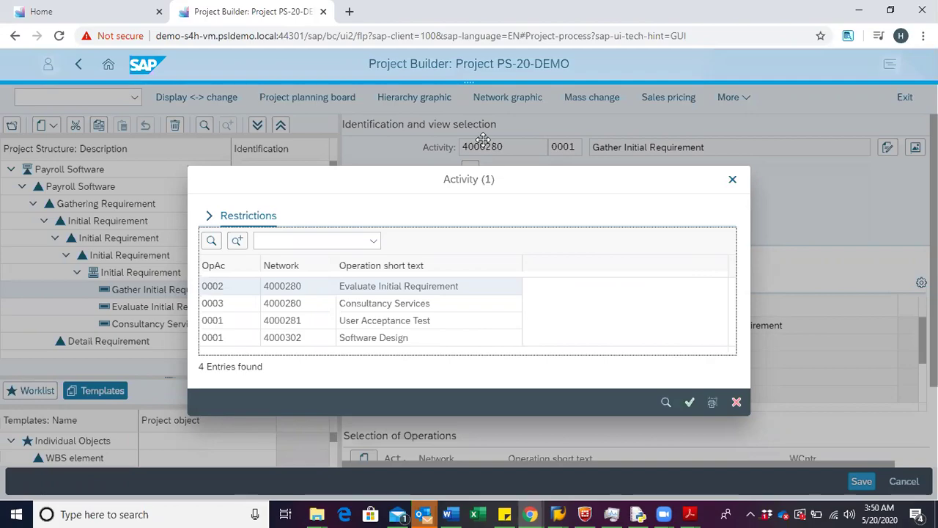
key(Return)
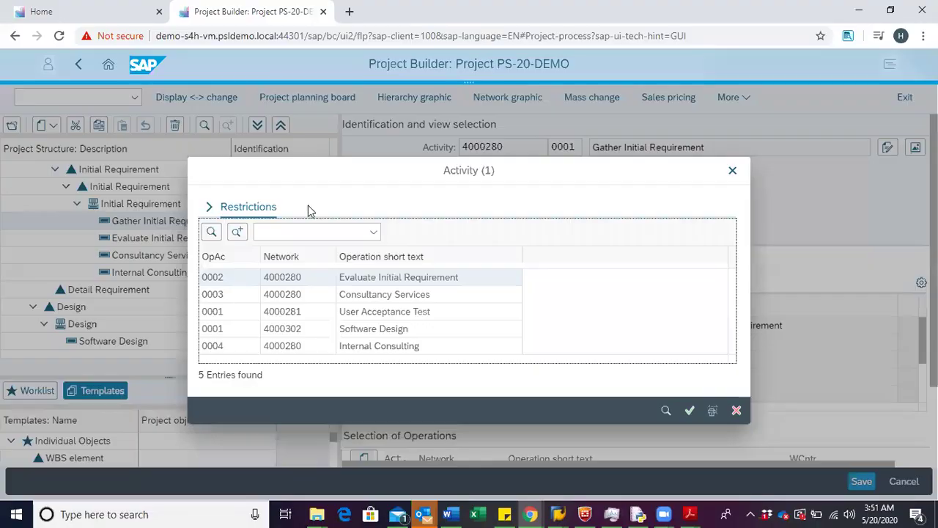
click(349, 350)
double_click(383, 346)
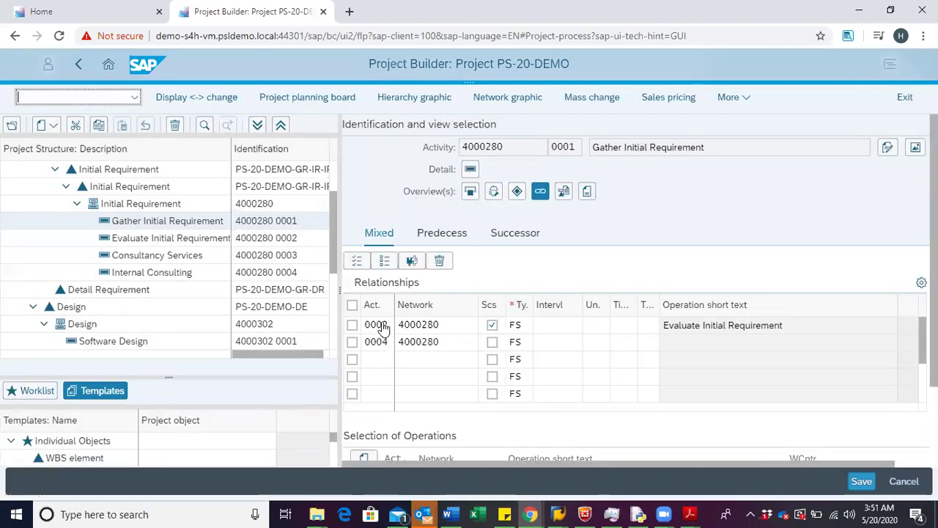
click(491, 343)
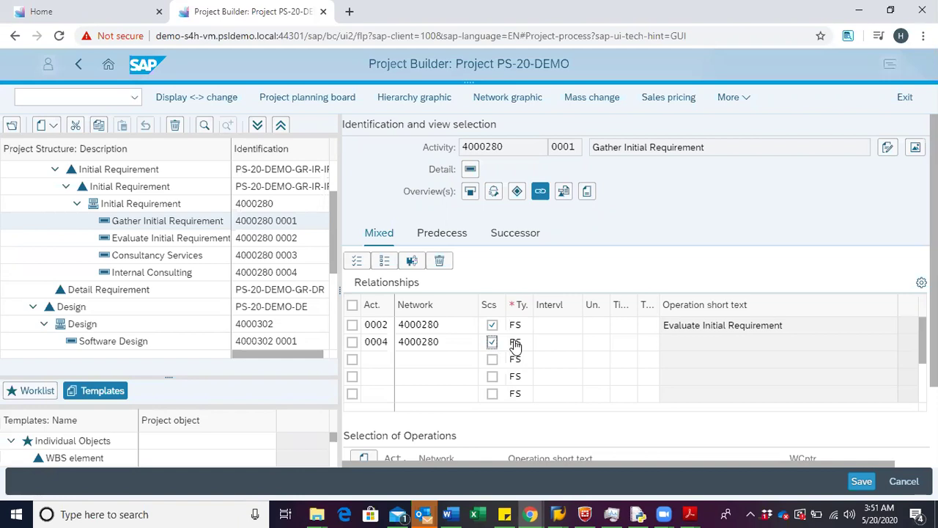
click(520, 345)
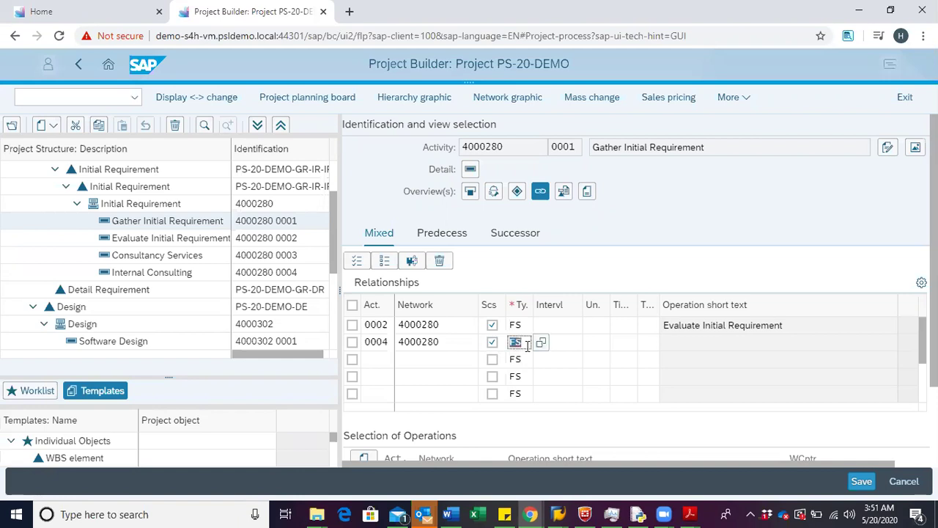
click(541, 343)
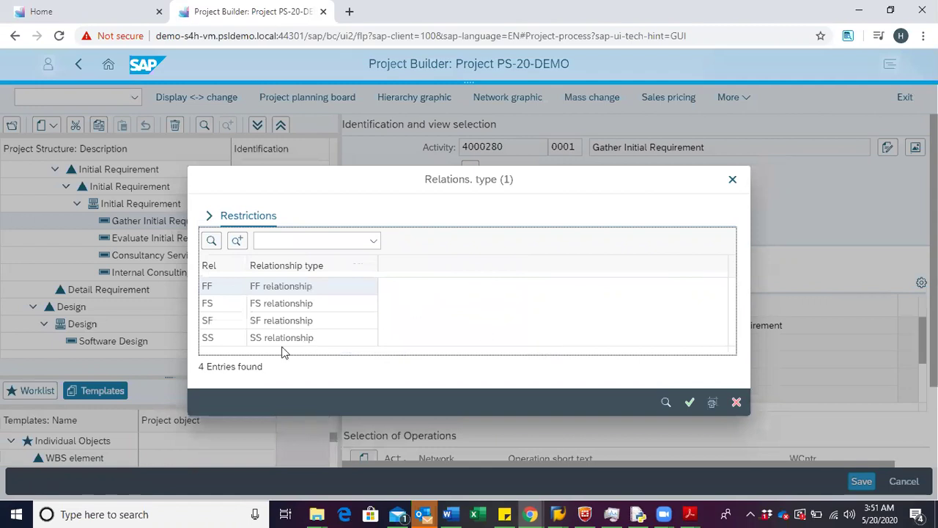
click(276, 342)
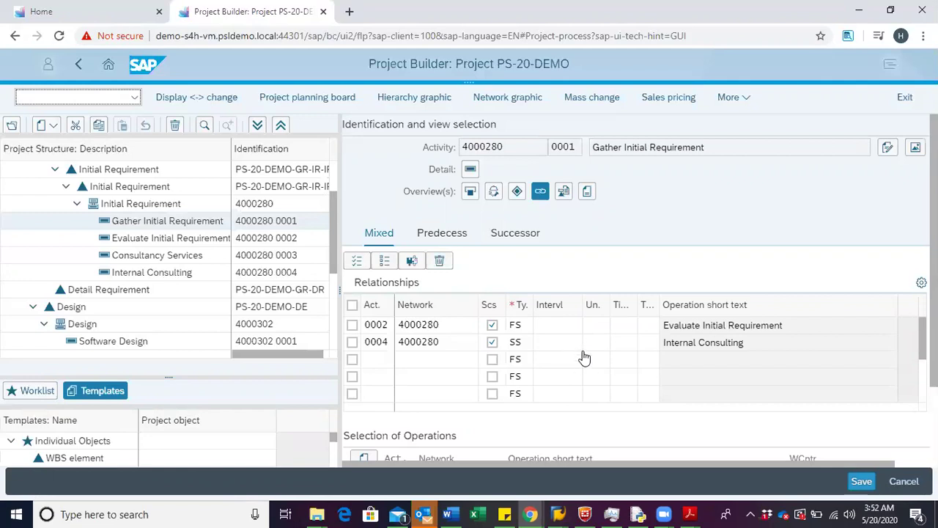
- Add Software Design (network 4000302, activity 0001) as a successor with relationship type FF
click(376, 360)
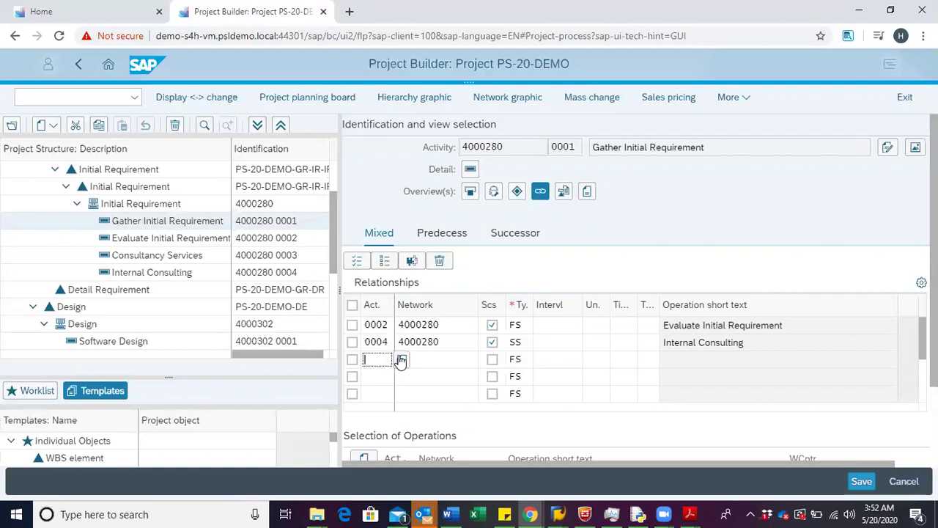
click(401, 359)
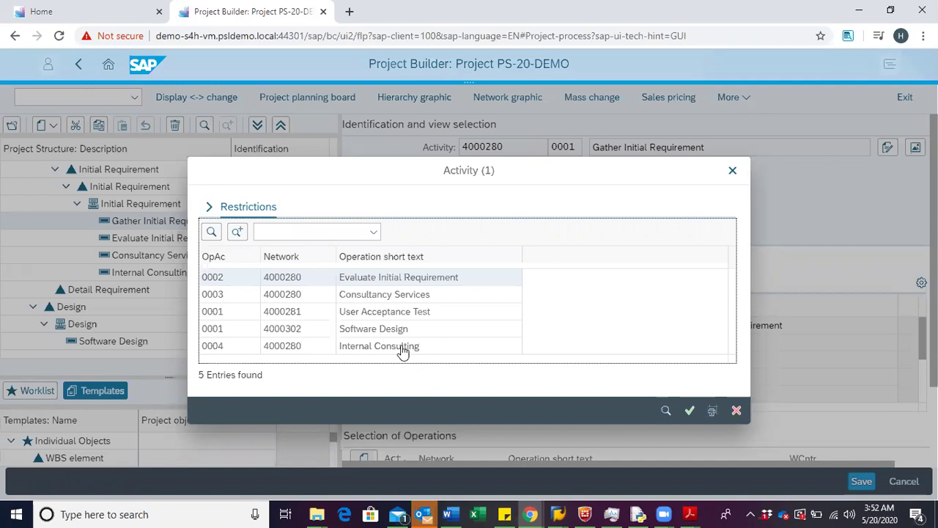
click(390, 330)
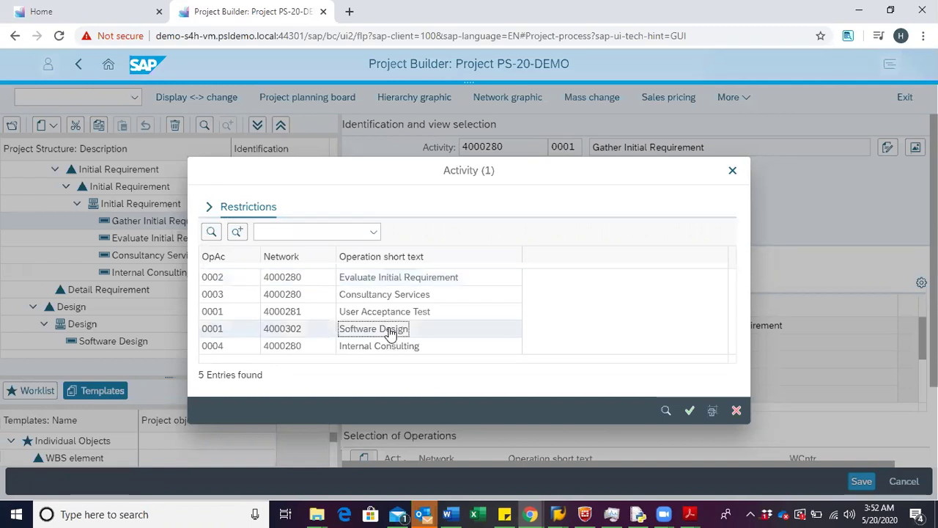
click(689, 411)
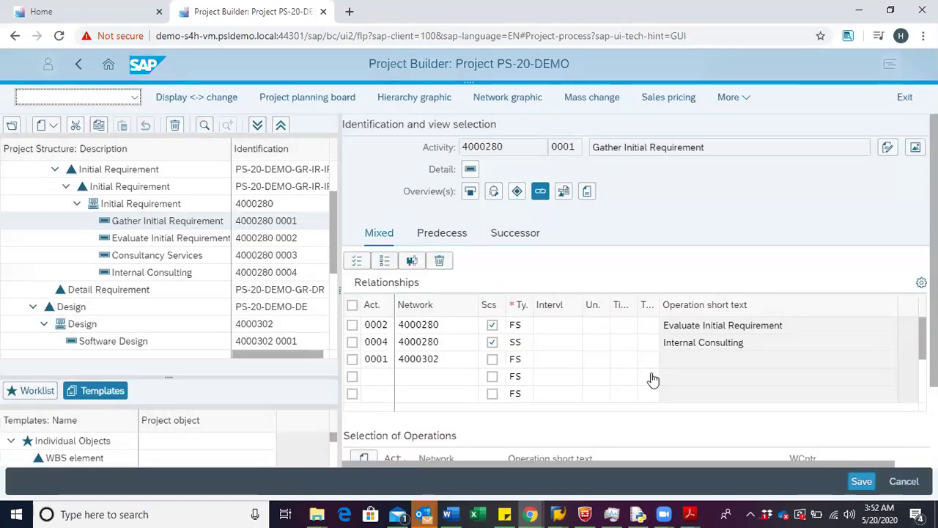
click(492, 360)
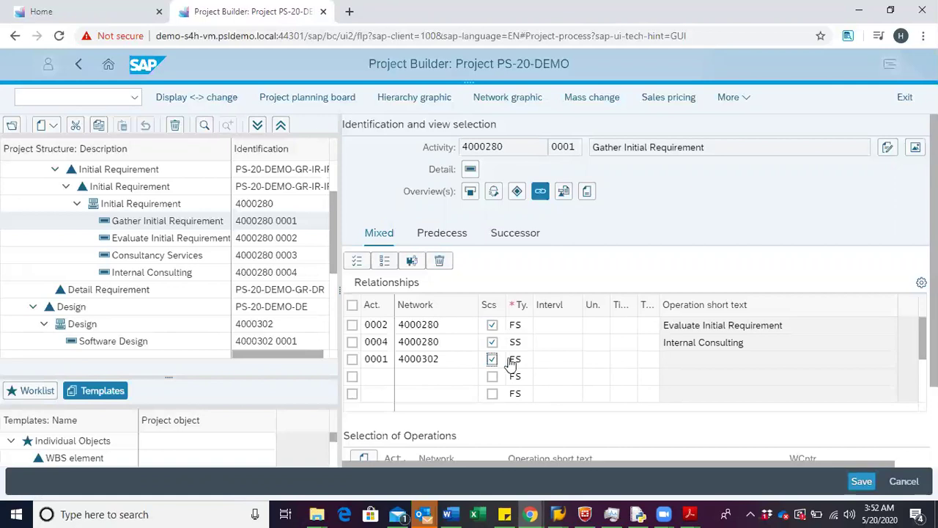
click(516, 360)
double_click(515, 360)
click(541, 361)
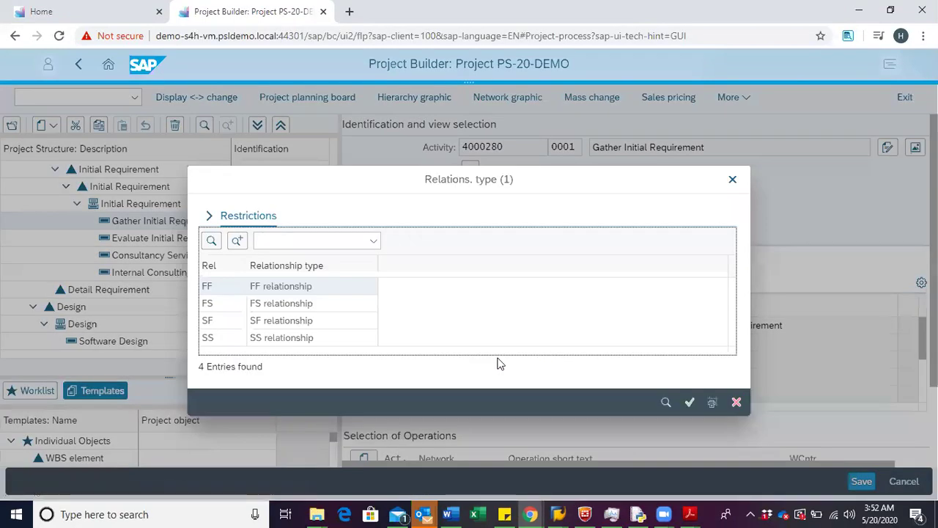
click(270, 291)
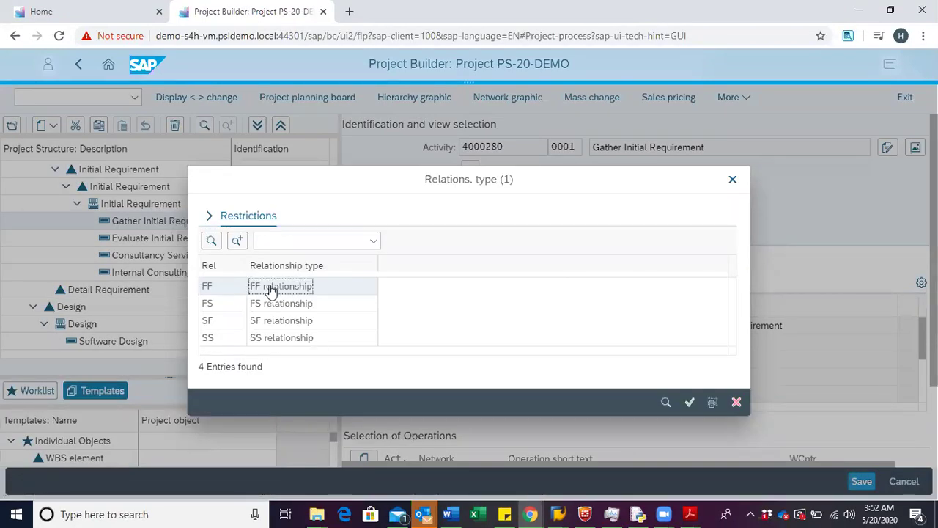
double_click(271, 291)
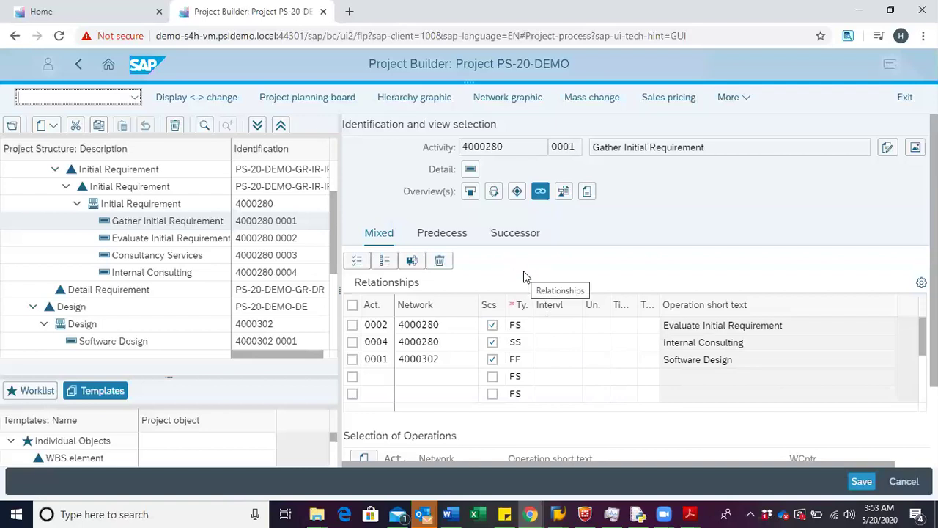
- Enter 7 days as Normal duration in the Scheduling details of activity 0001
click(469, 171)
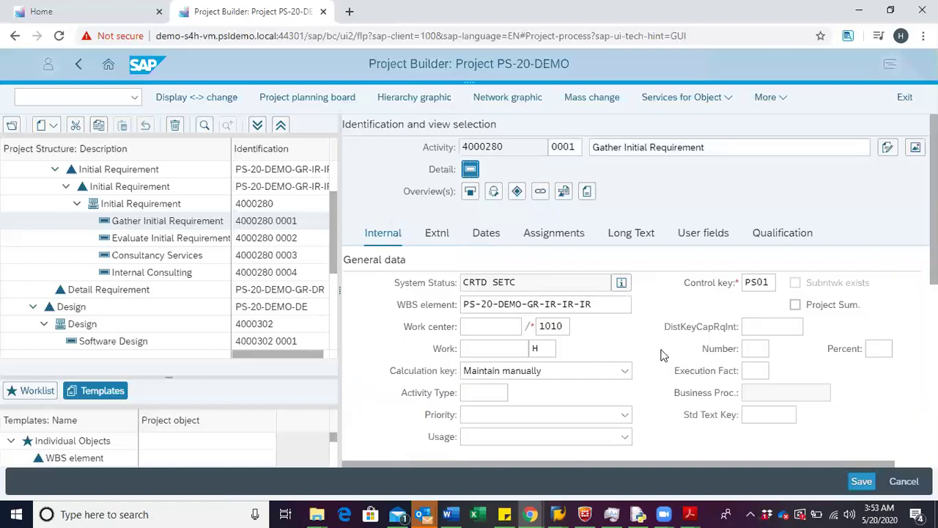
scroll(664, 361, down, 3)
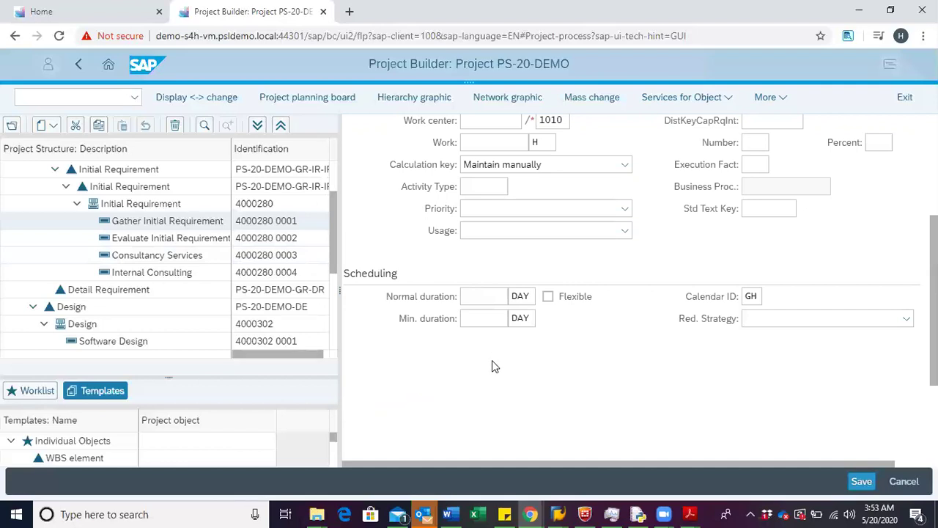
click(493, 314)
click(473, 298)
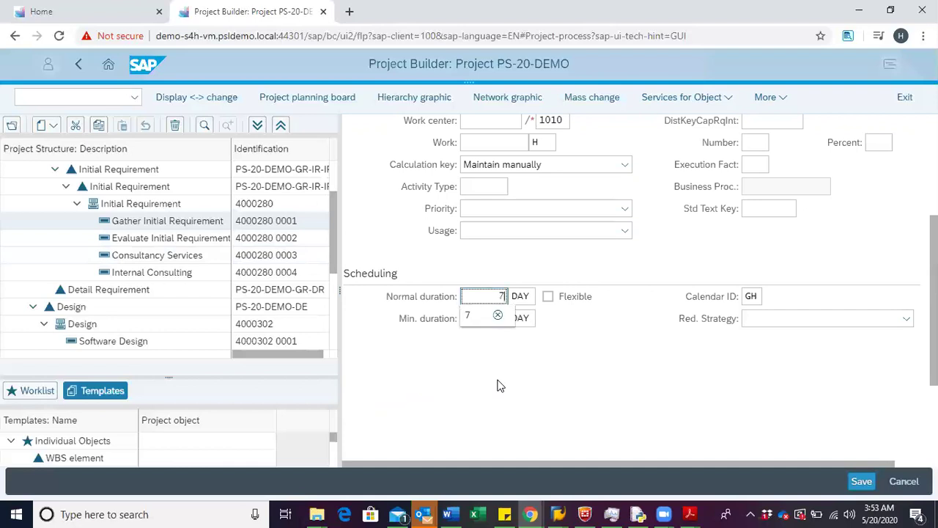
key(Return)
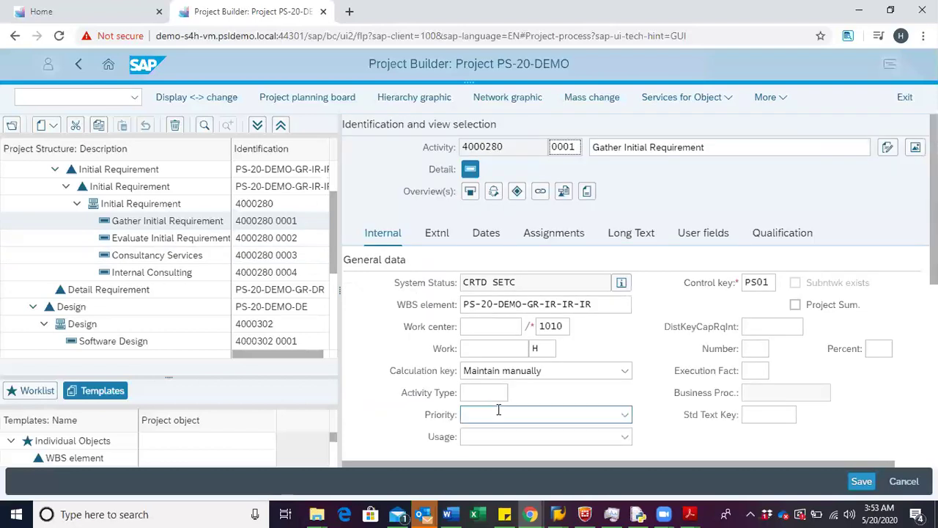
- Enter 10 days as the normal duration of activity 0002 Evaluate Initial Requirement
click(159, 242)
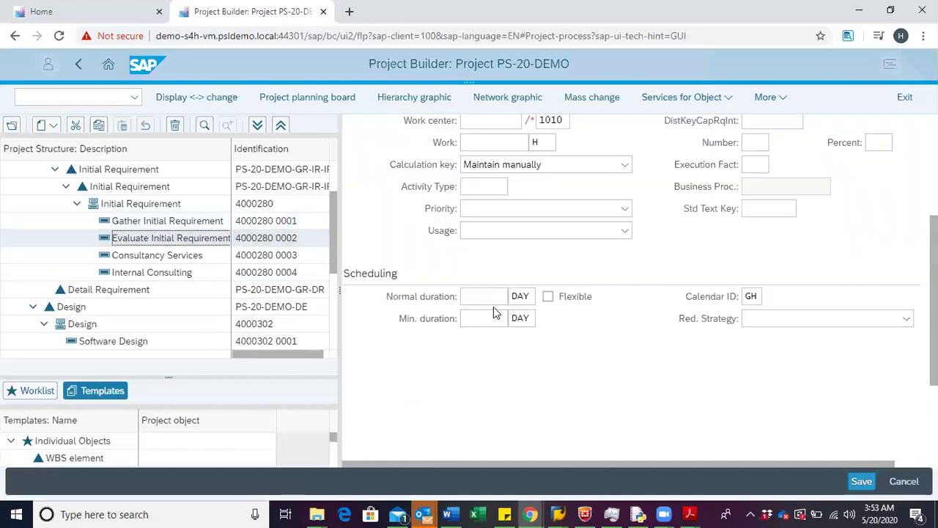
click(490, 296)
click(491, 295)
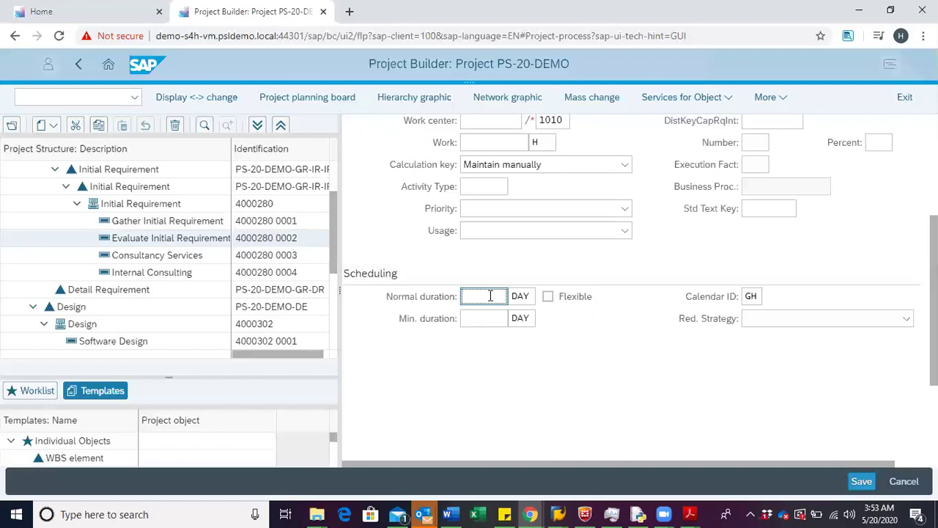
text(10)
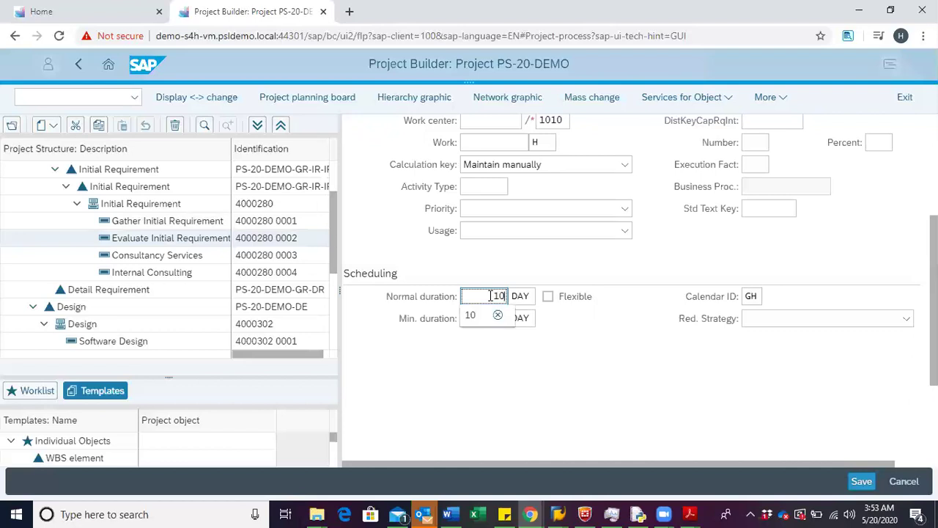
key(Escape)
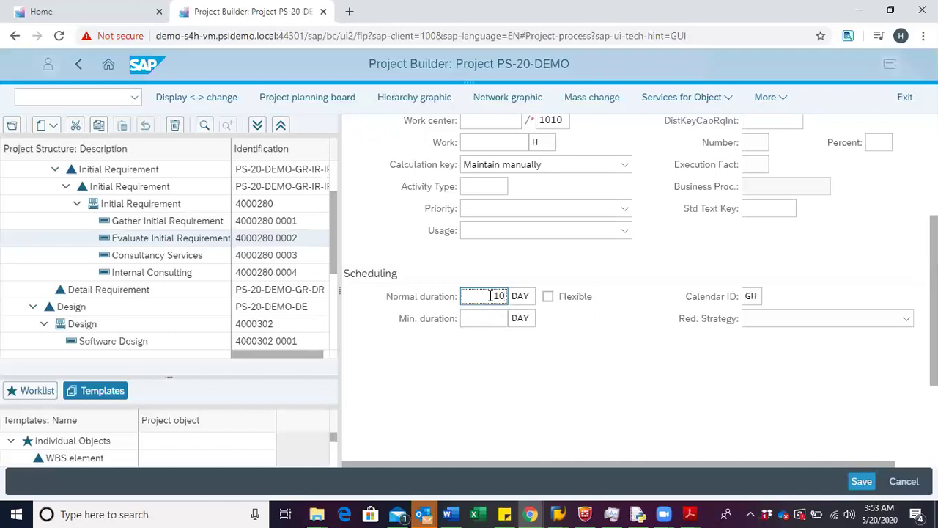
key(Return)
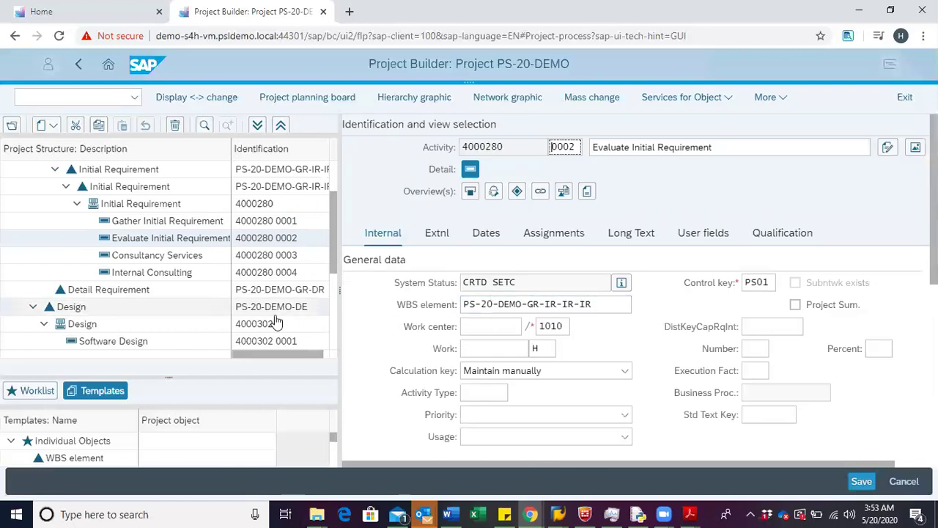
- Give Internal Consulting a normal duration of 2 days
click(171, 273)
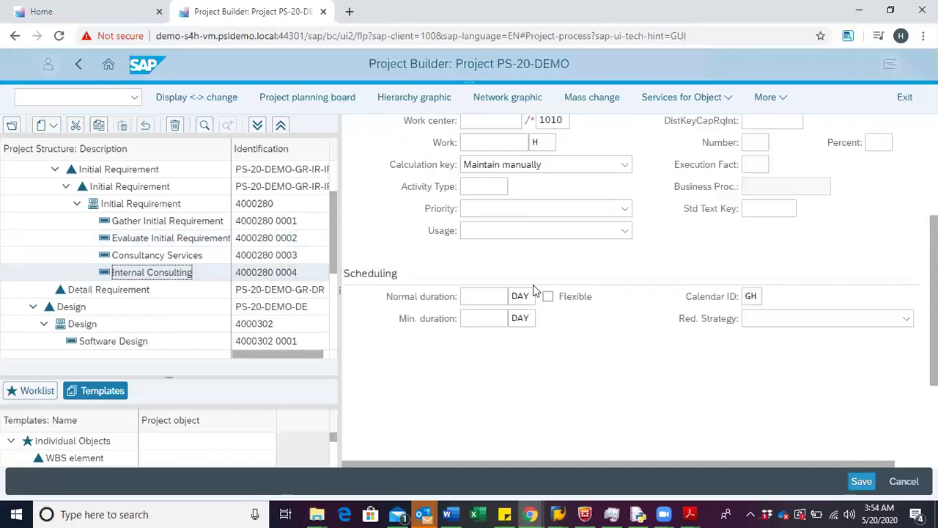
click(497, 296)
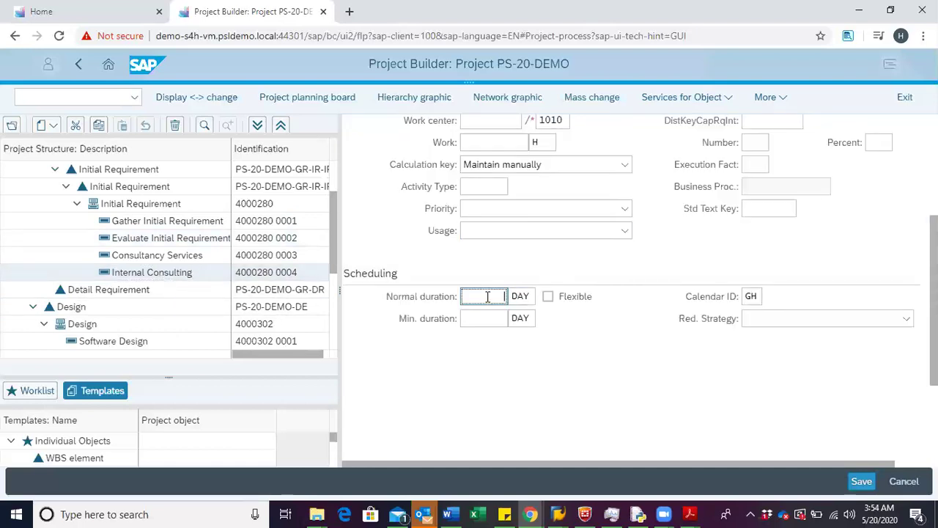
text(2)
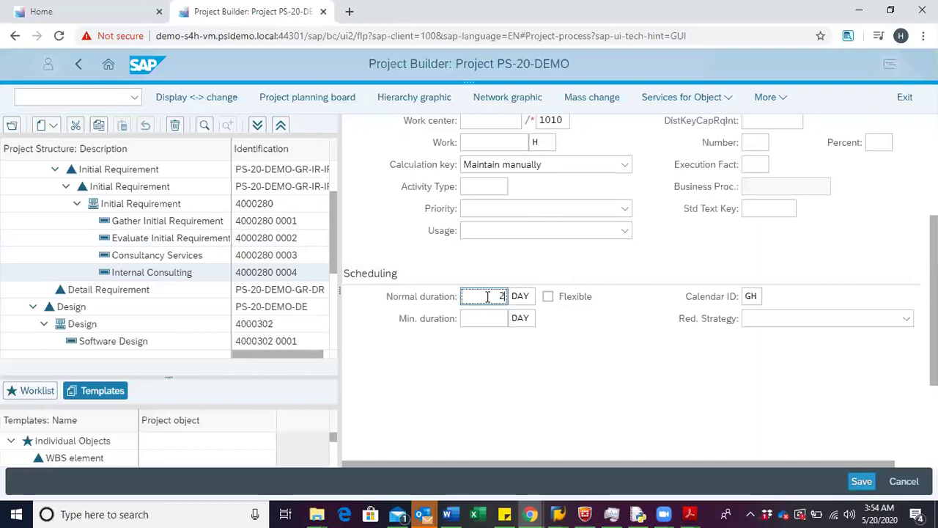
key(Return)
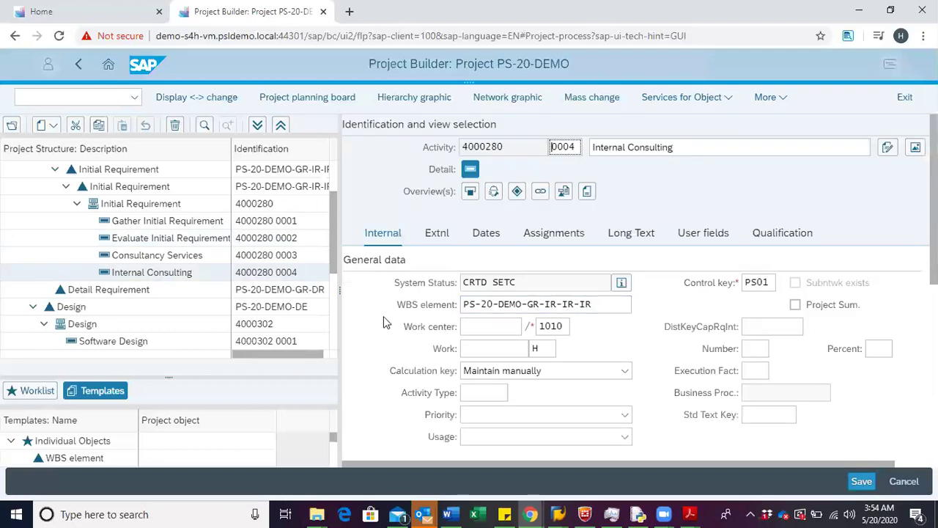
- Give Software Design (network 4000302) a normal duration of 20 days
click(137, 344)
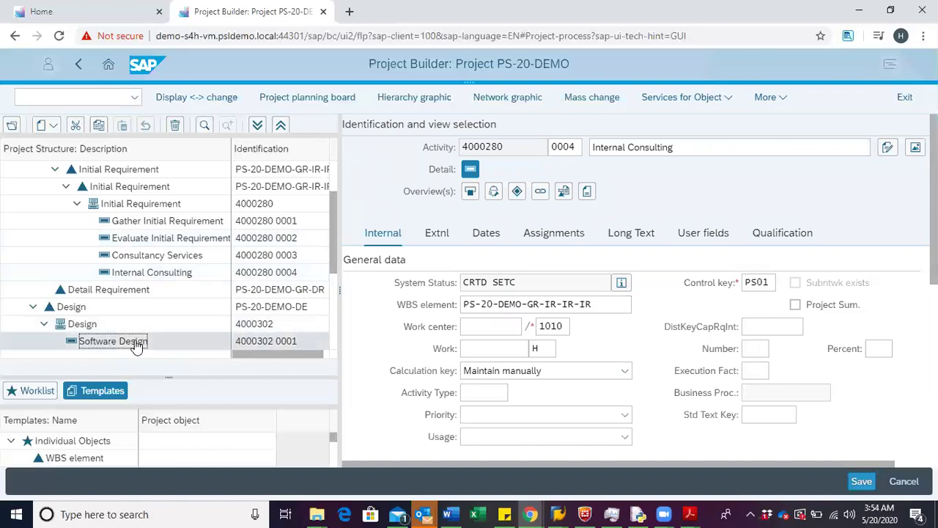
scroll(495, 345, down, 3)
click(480, 297)
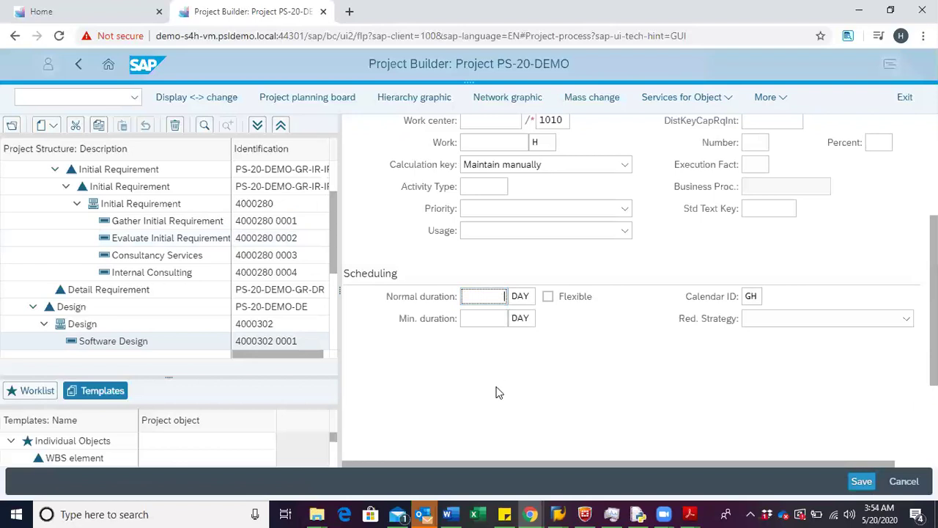
text(20)
key(Return)
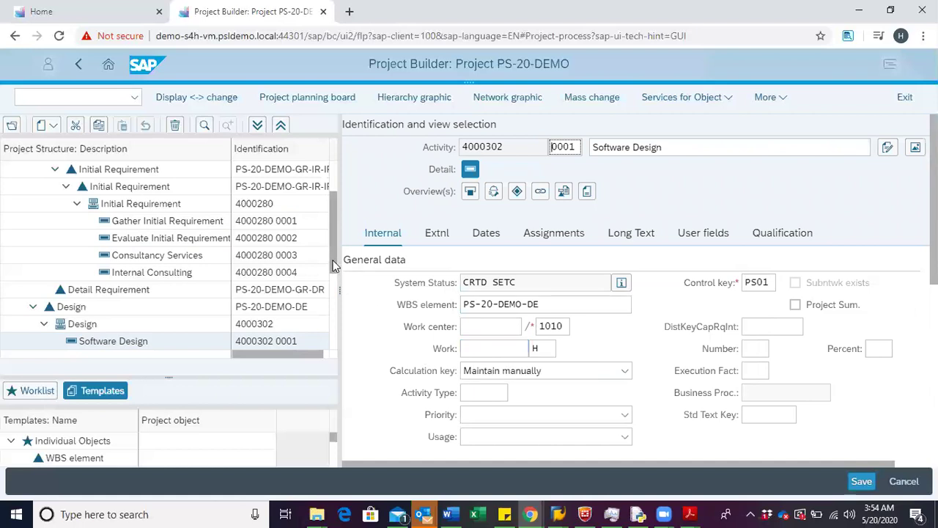
- Scroll the tree up and open the PS-20-DEMO project definition, dated 05/20/2020 to 08/28/2020
drag(334, 266, 336, 226)
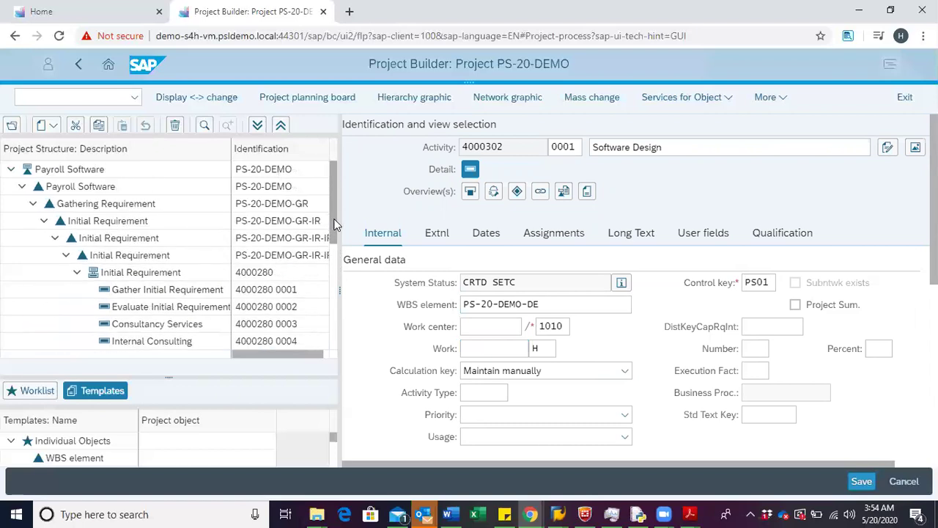
click(85, 173)
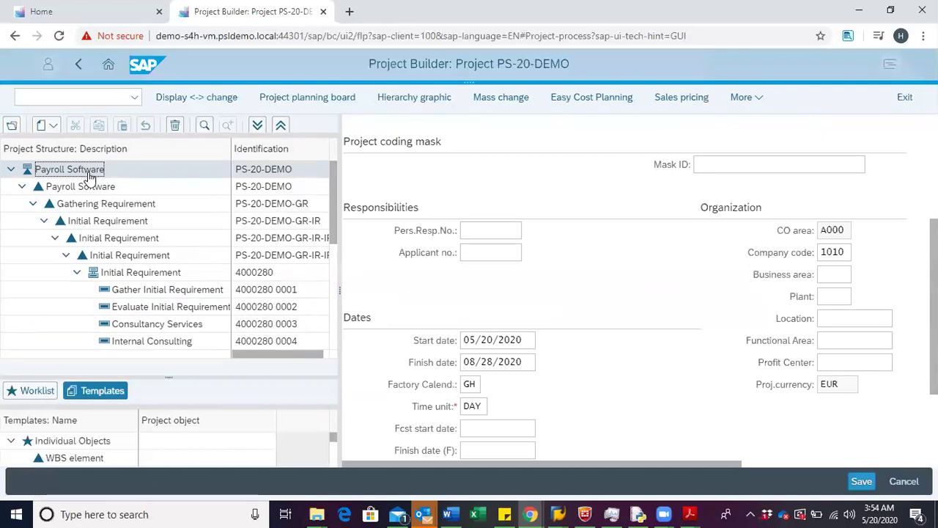
- Run Edit > Dates > Schedule for PS-20-DEMO until 'scheduling carried out' appears
click(748, 97)
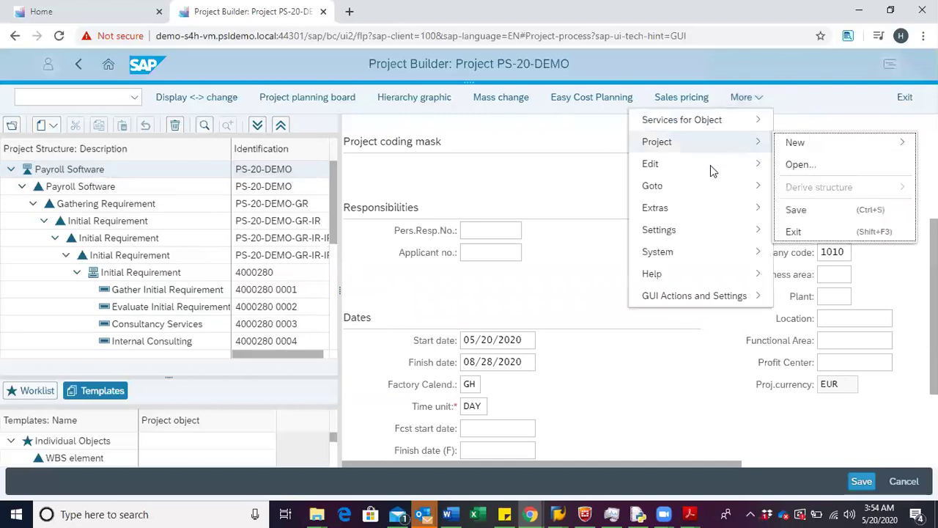
mouse_move(685, 171)
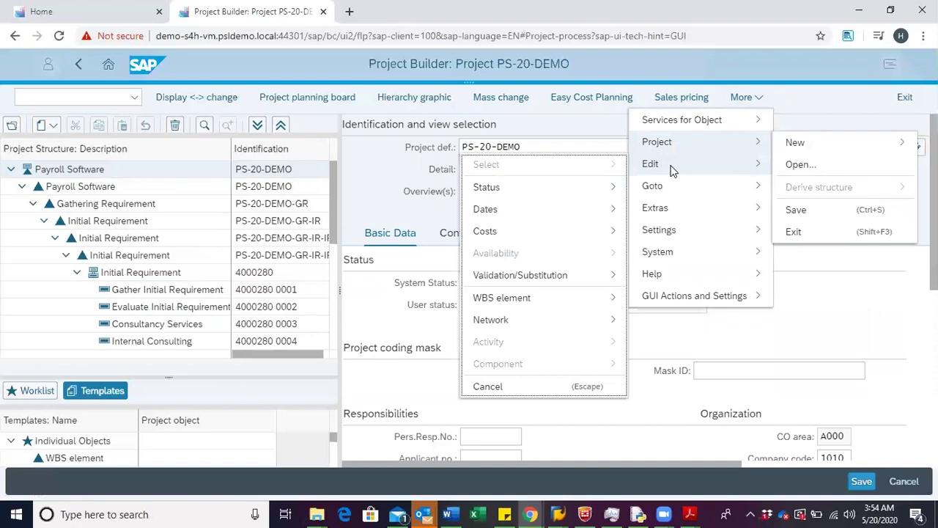
mouse_move(577, 210)
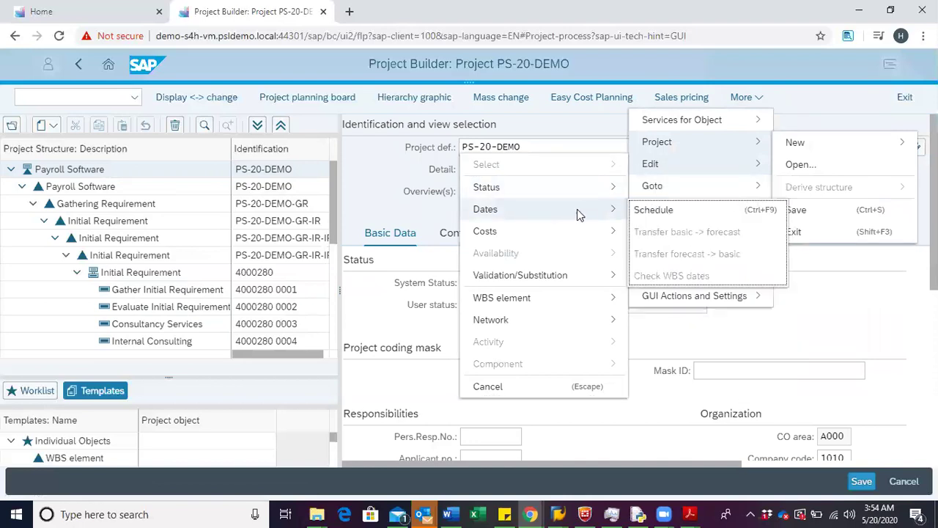
click(652, 210)
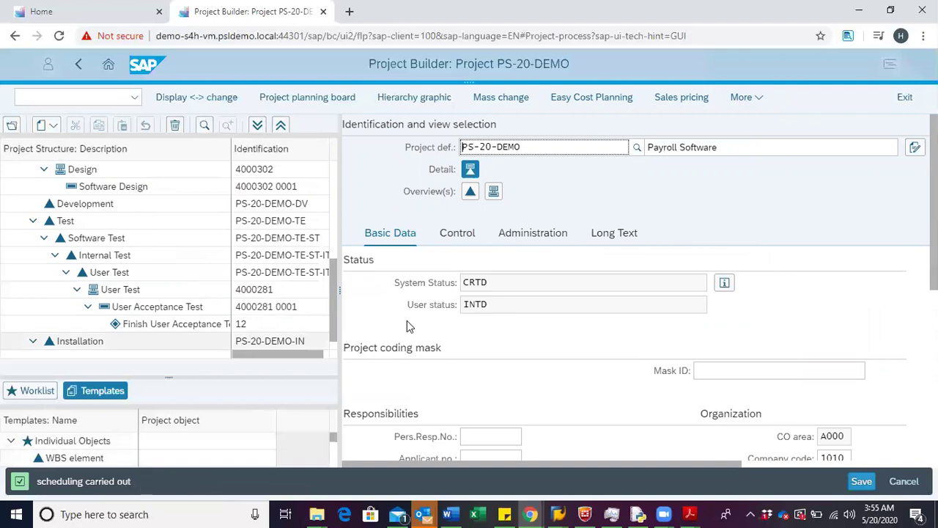
- Reopen activity 0001 Gather Initial Requirement to review its status after scheduling
scroll(153, 239, up, 1)
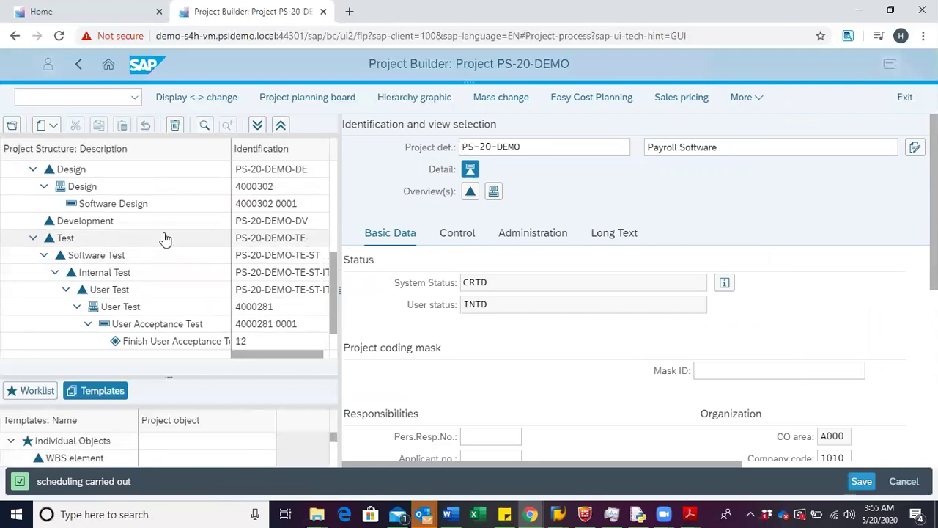
scroll(166, 239, up, 3)
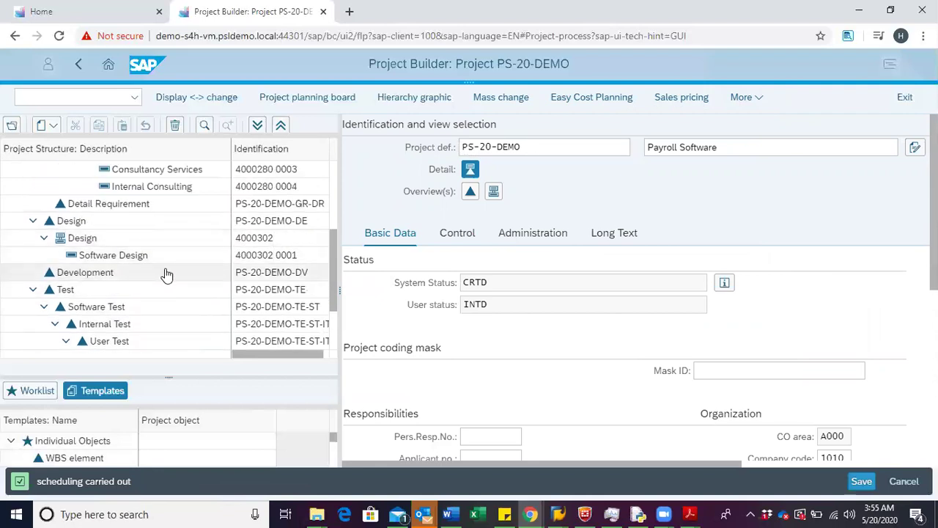
scroll(161, 272, up, 6)
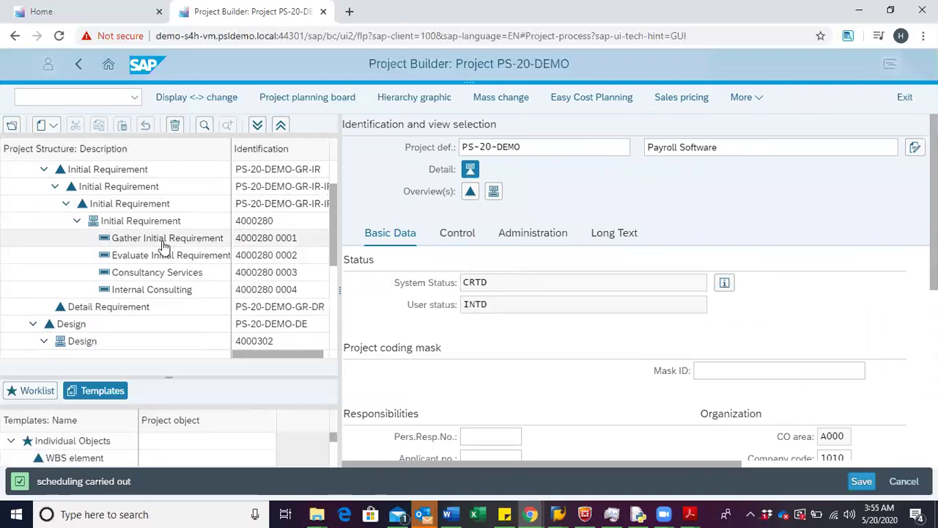
click(164, 238)
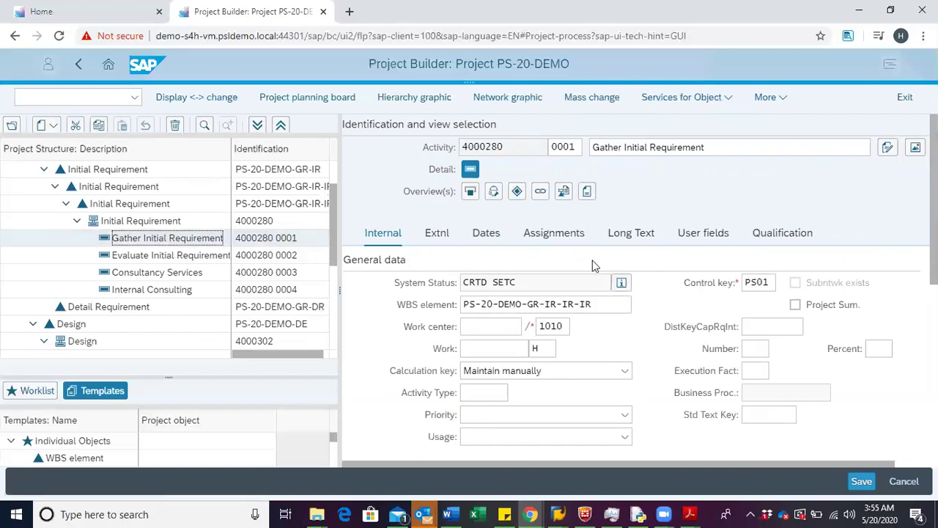
- Review Gather Initial Requirement's Dates tab, then display Evaluate Initial Requirement's dates with 65-day total float
click(483, 237)
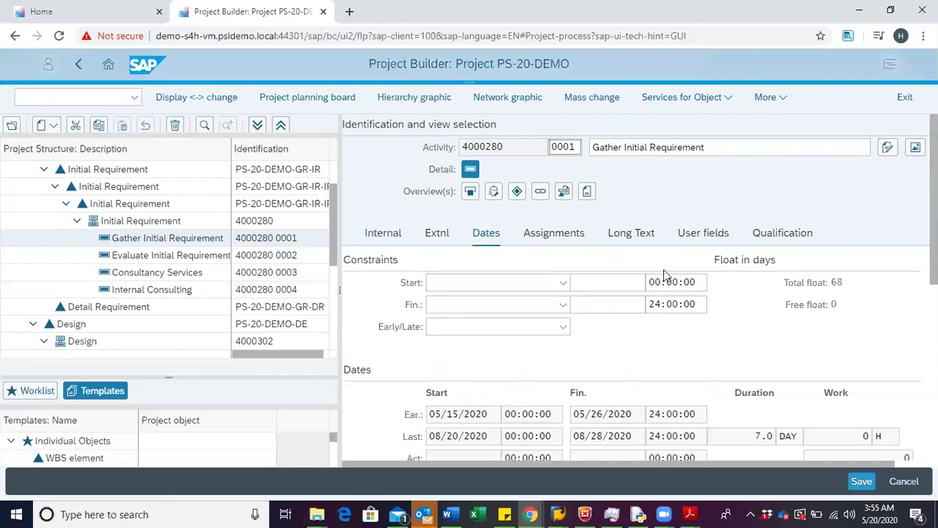
scroll(665, 275, down, 3)
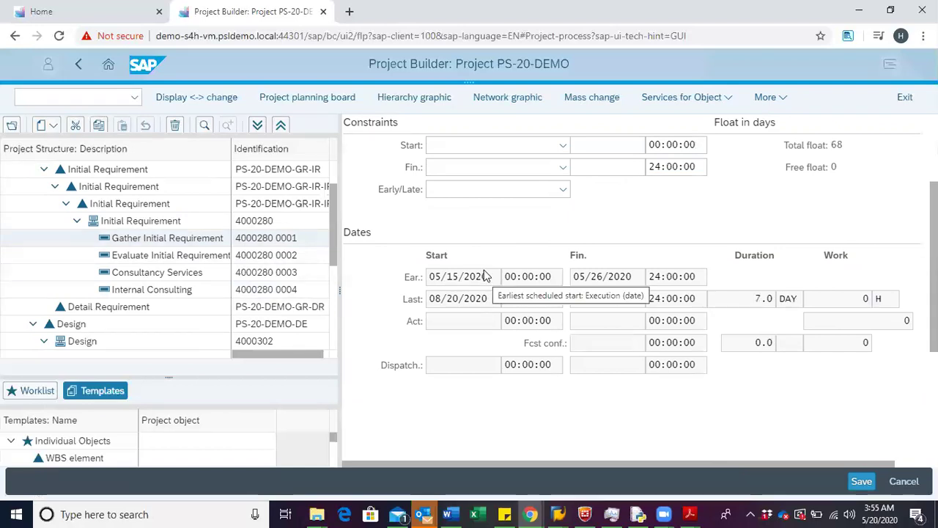
click(169, 257)
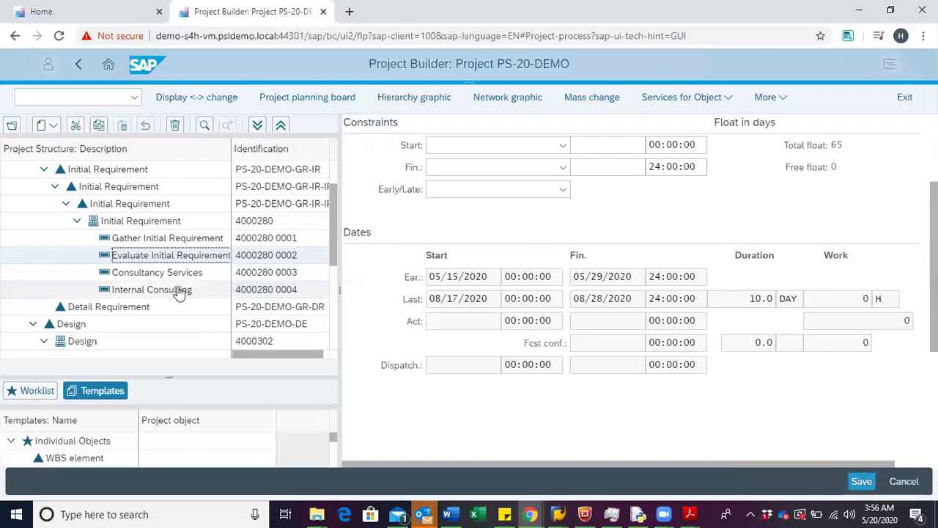
- Display Software Design's dates: earliest 05/20–06/17/2020, latest 08/03–08/28/2020, 52-day total float
scroll(178, 289, down, 2)
click(141, 326)
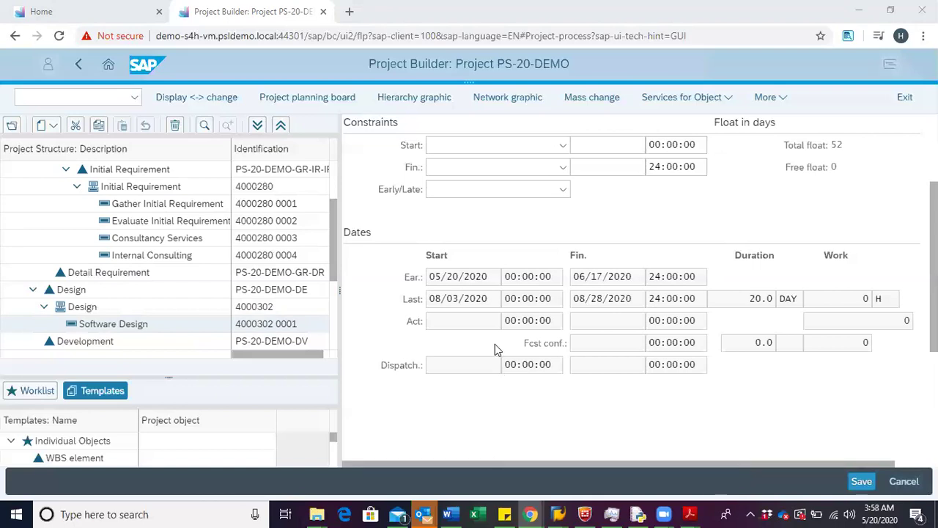
- Reopen activity 0001 Gather Initial Requirement's Internal data to see its 7-day normal duration
scroll(488, 348, down, 3)
scroll(487, 348, up, 3)
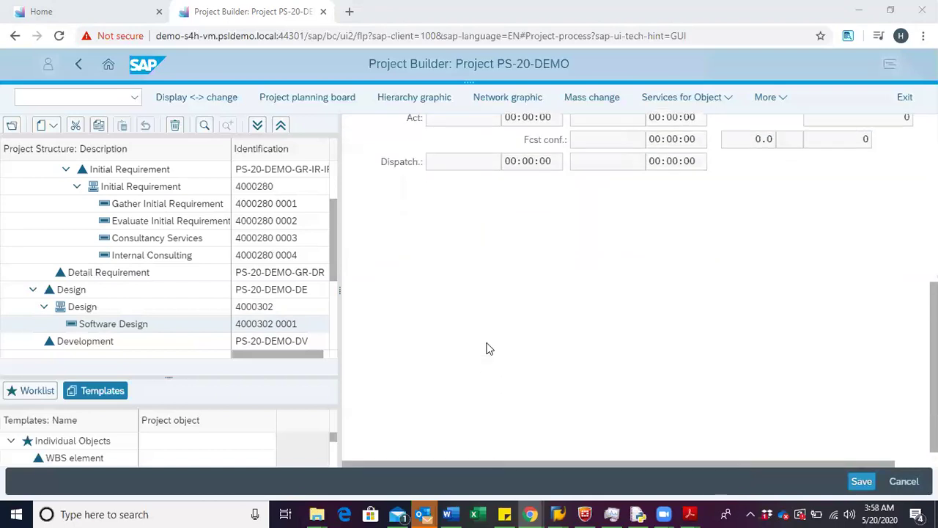
scroll(488, 349, up, 2)
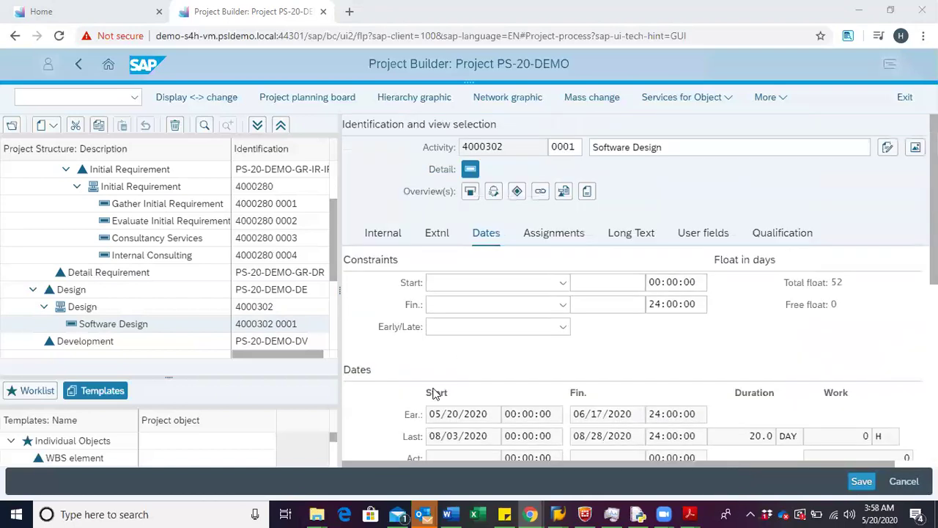
click(187, 206)
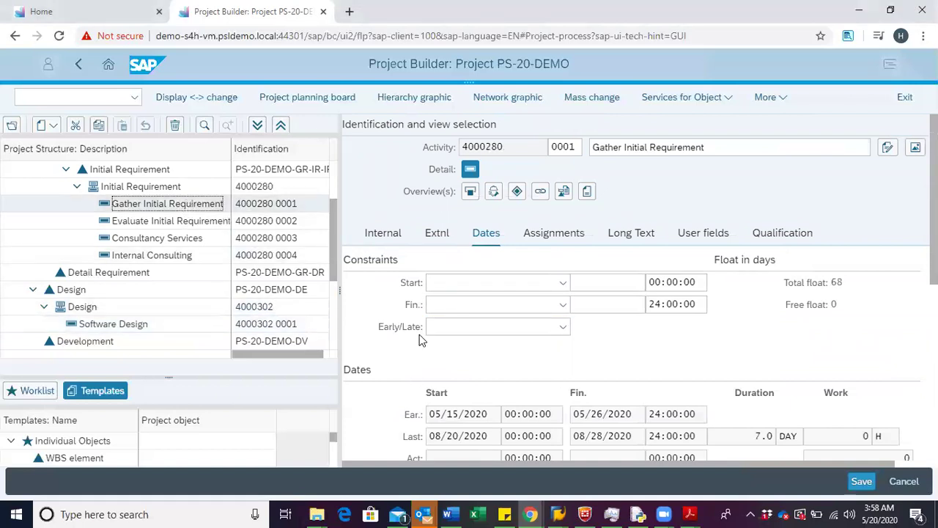
click(382, 239)
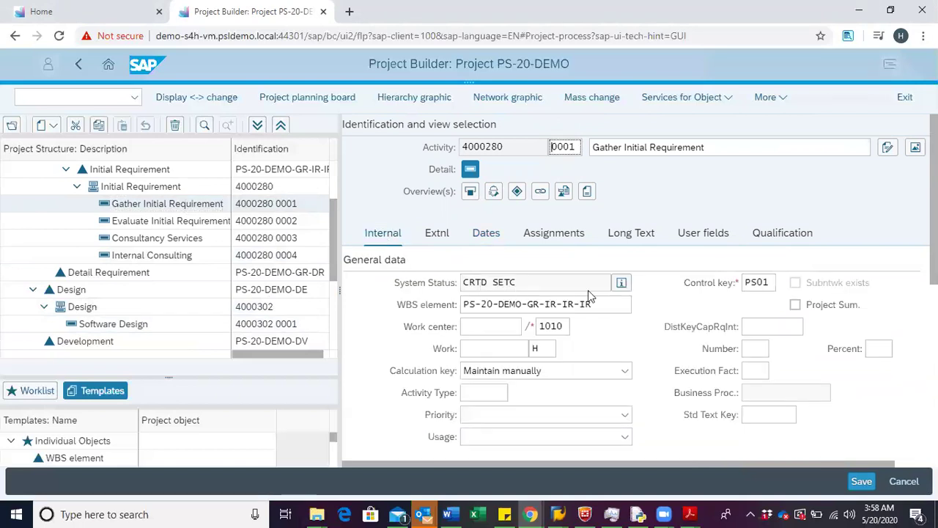
scroll(624, 296, down, 3)
scroll(628, 297, up, 1)
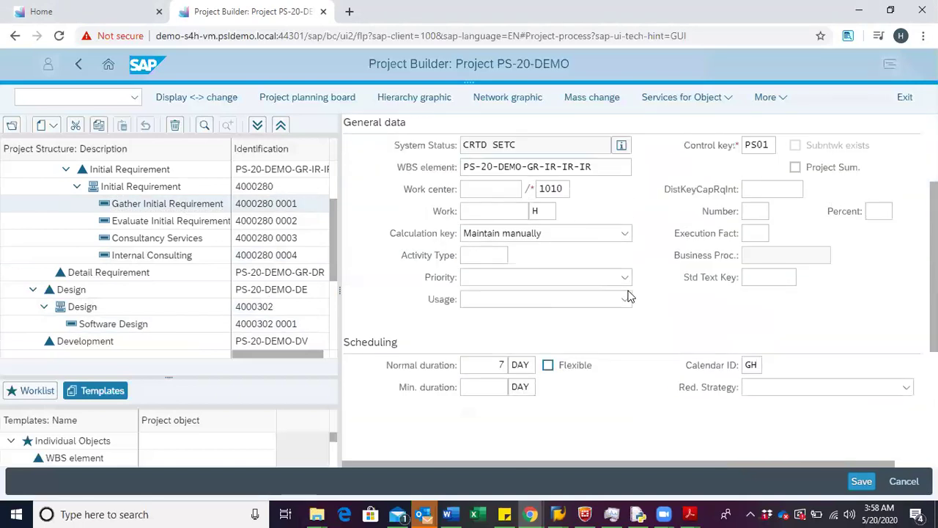
scroll(631, 297, up, 2)
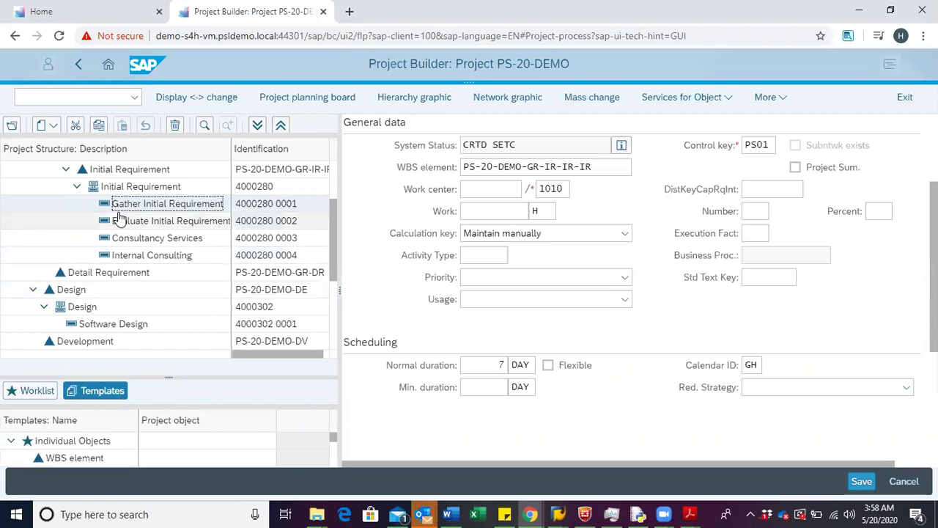
- Open network 4000280 Initial Requirement and keep its scheduling type as Forwards
click(138, 189)
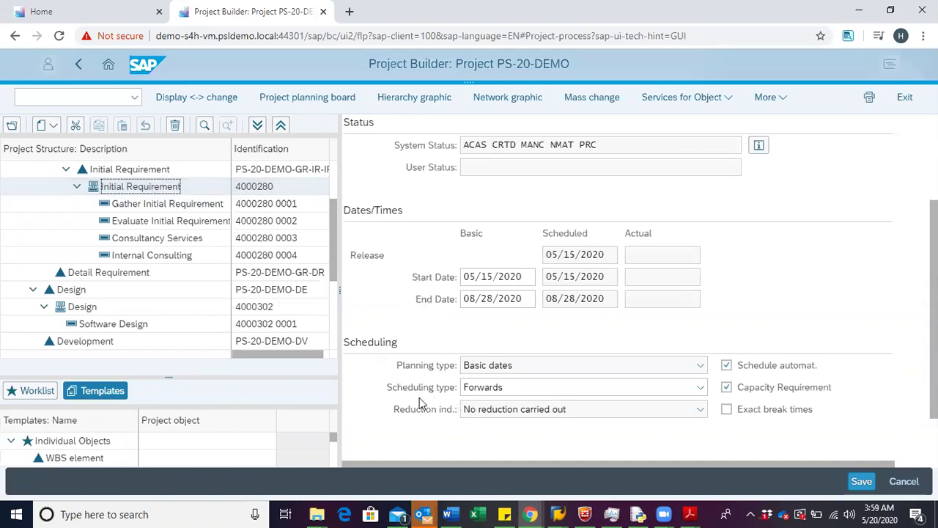
click(701, 388)
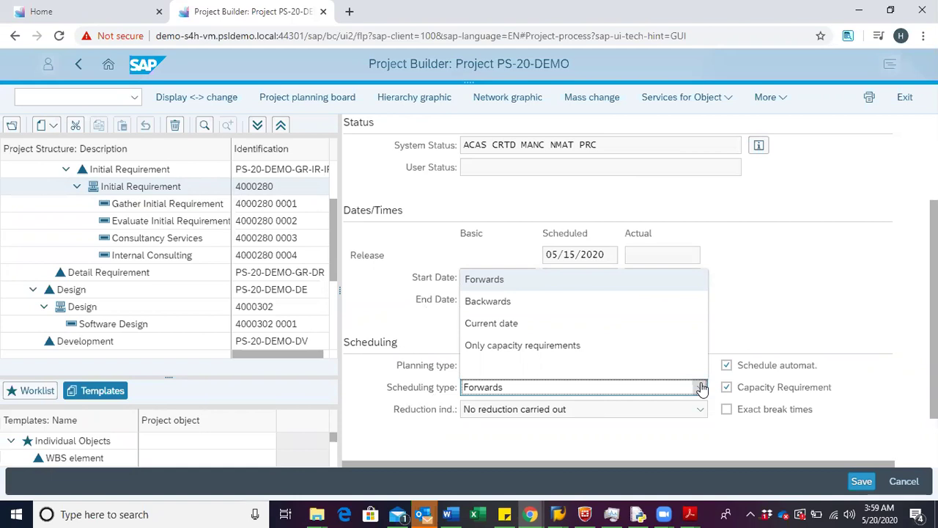
click(668, 437)
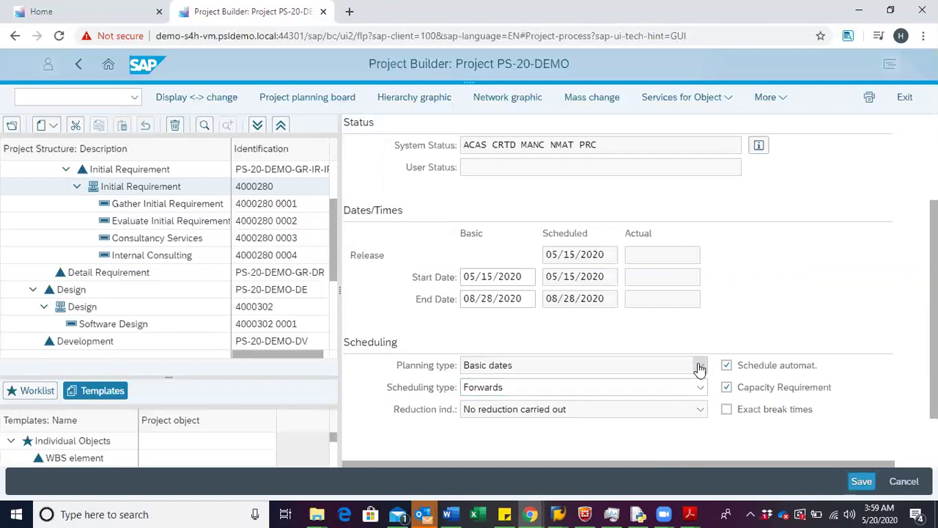
- Save project PS-20-DEMO with its forward-scheduled network dates 05/15–08/28/2020
scroll(715, 346, up, 4)
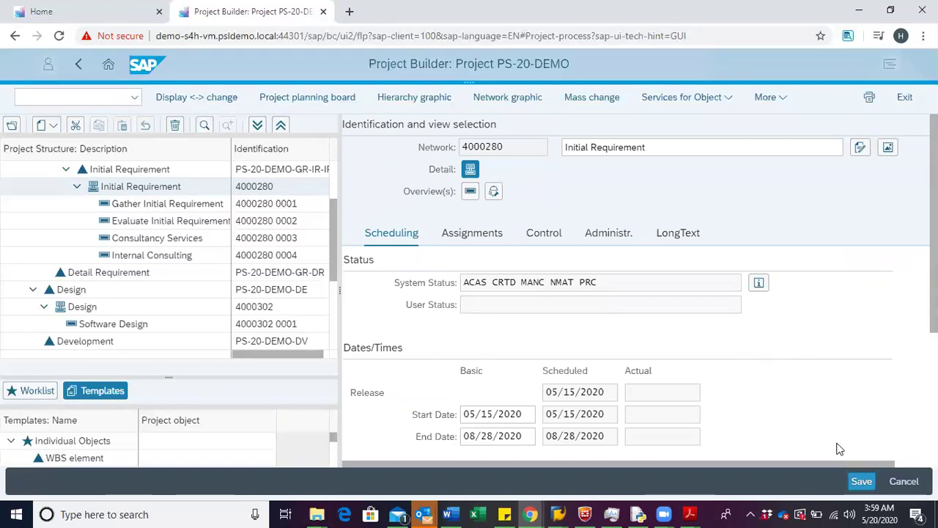
click(859, 484)
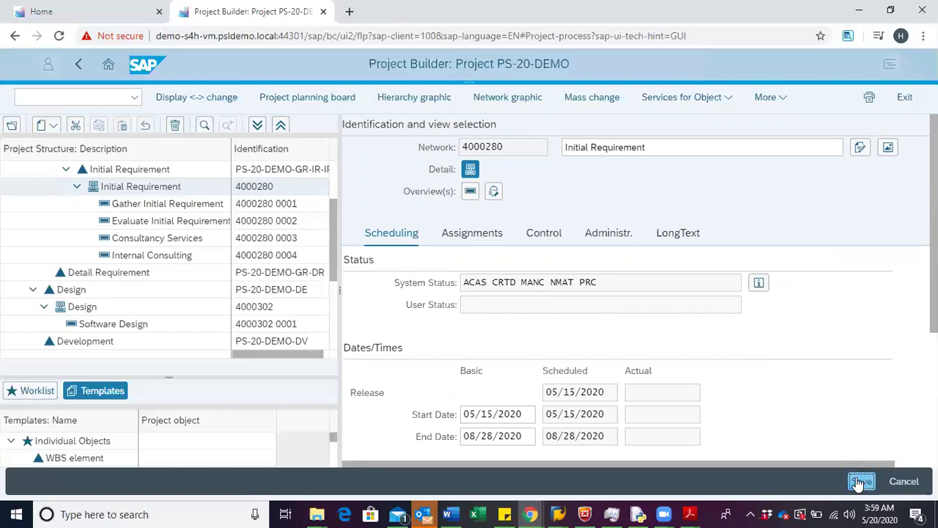